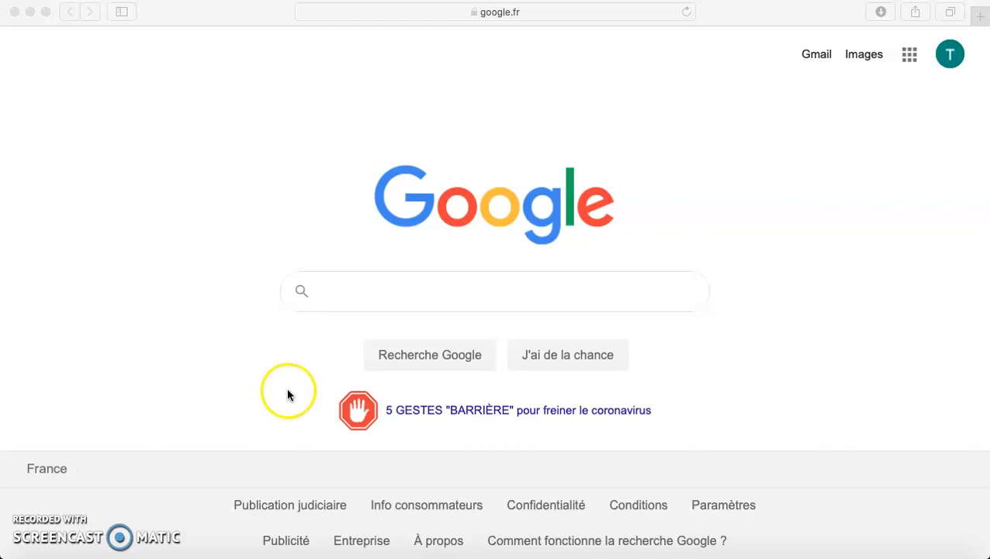
Step: Search Google for "geogebra classique" and open the GeoGebra Classique web app from the results
{"action": "left_click", "coordinate": [367, 288]}
{"action": "type", "text": "g"}
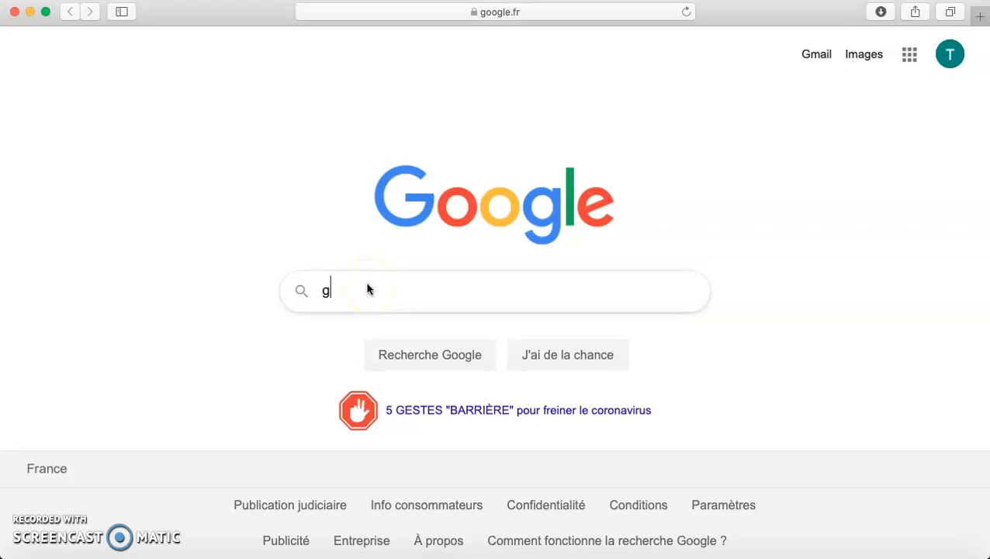
{"action": "type", "text": "eogebra"}
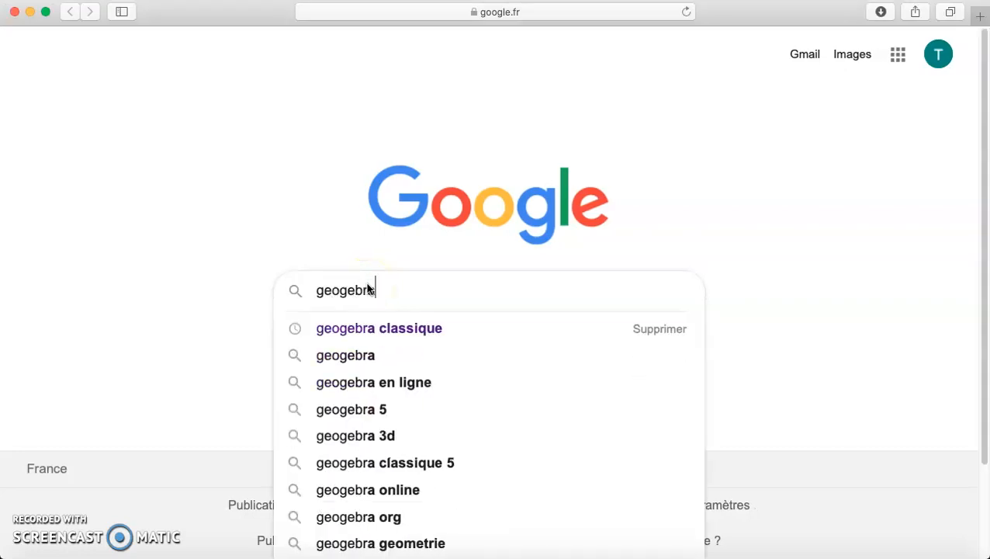
{"action": "left_click", "coordinate": [405, 329]}
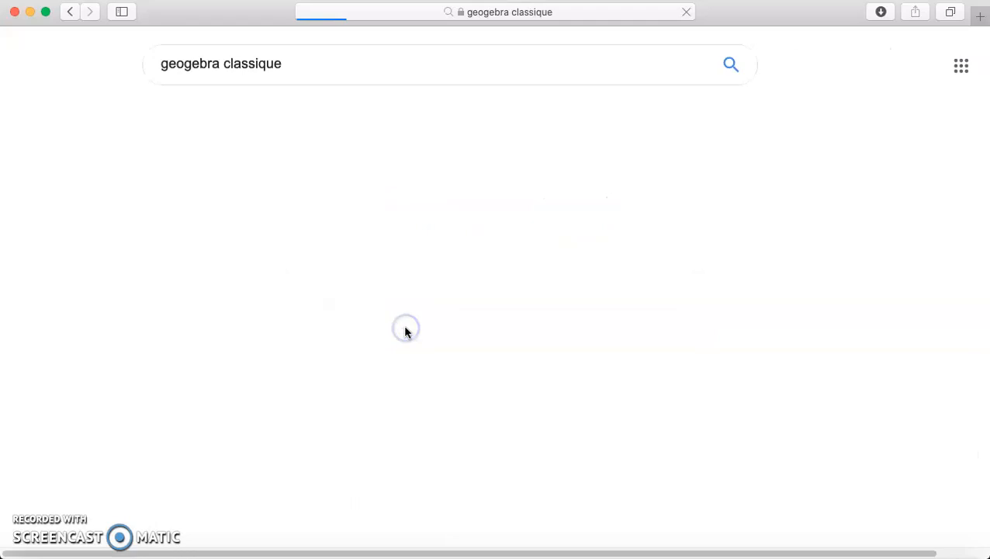
{"action": "left_click", "coordinate": [294, 212]}
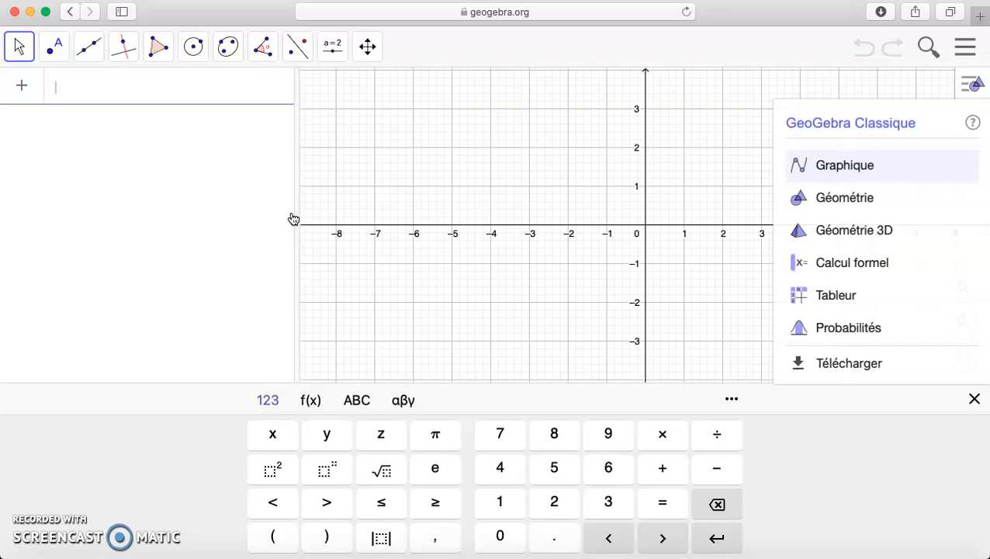
Step: Switch to the Tableur view without the on-screen keyboard and enter the headers xi in A1 and yi in B1
{"action": "left_click", "coordinate": [805, 301]}
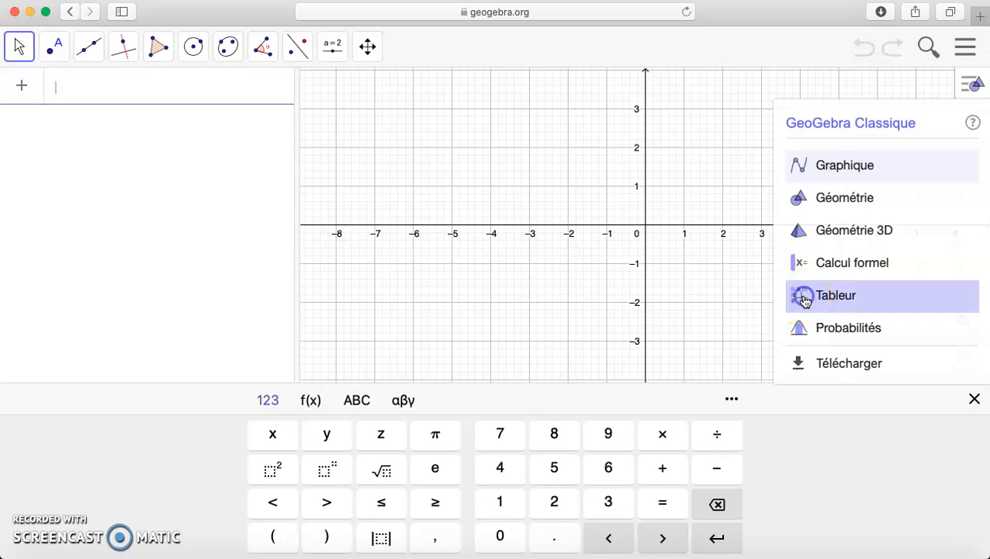
{"action": "left_click", "coordinate": [975, 399]}
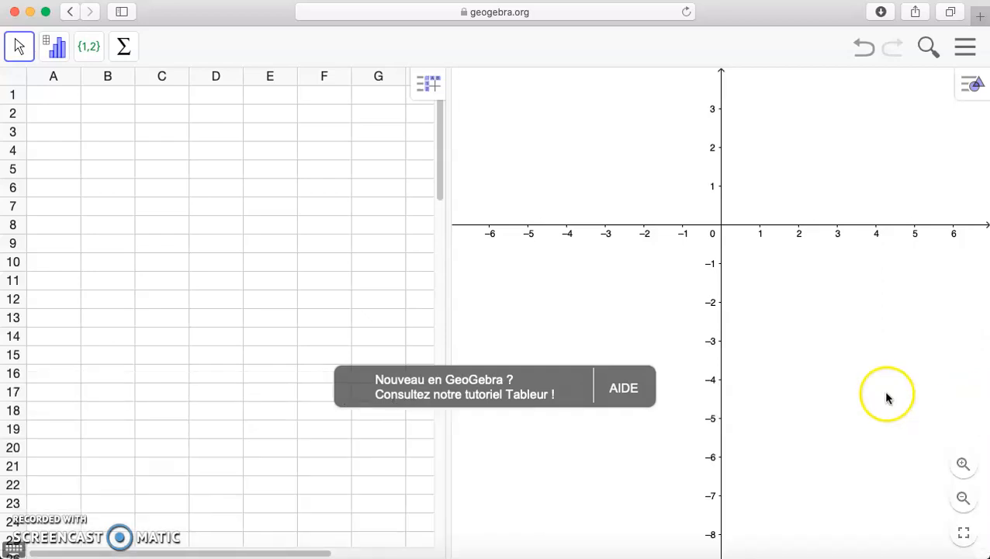
{"action": "left_click", "coordinate": [55, 99]}
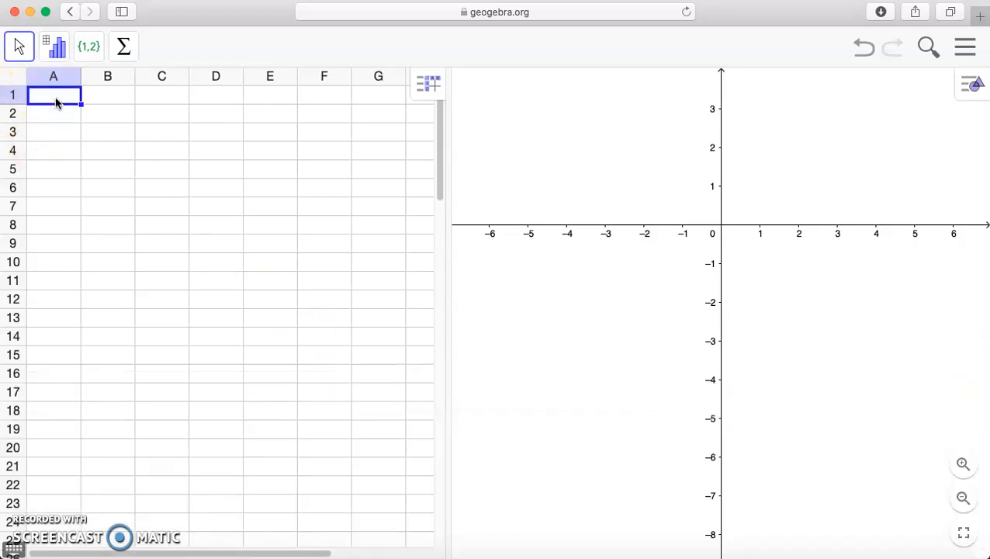
{"action": "type", "text": "xi"}
{"action": "key", "text": "Tab"}
{"action": "type", "text": "yi"}
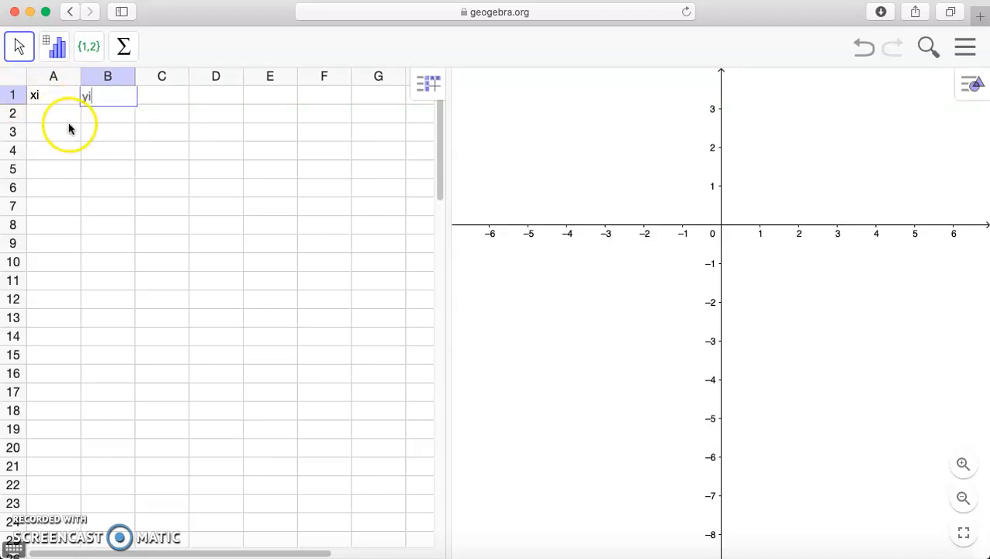
Step: Enter the xi values 11, 10.1, 12.1, 9.2 and 13.1 in cells A2 to A6
{"action": "left_click", "coordinate": [68, 115]}
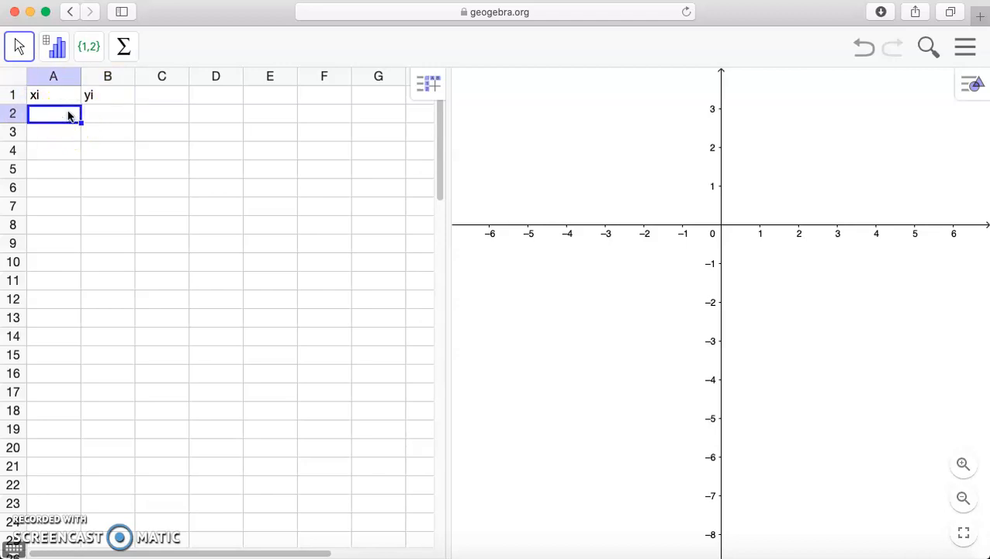
{"action": "type", "text": "&&"}
{"action": "key", "text": "BackSpace"}
{"action": "key", "text": "BackSpace"}
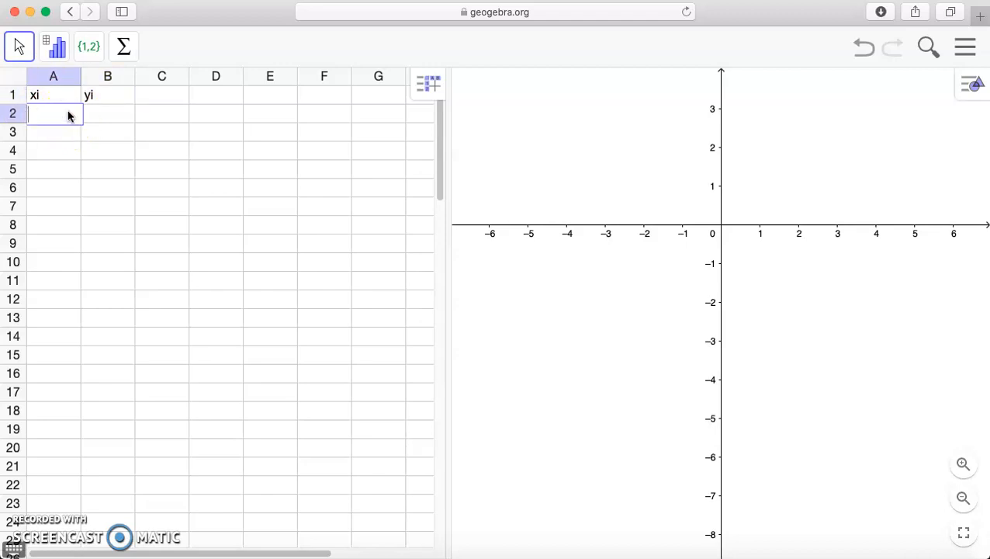
{"action": "type", "text": "11"}
{"action": "key", "text": "Return"}
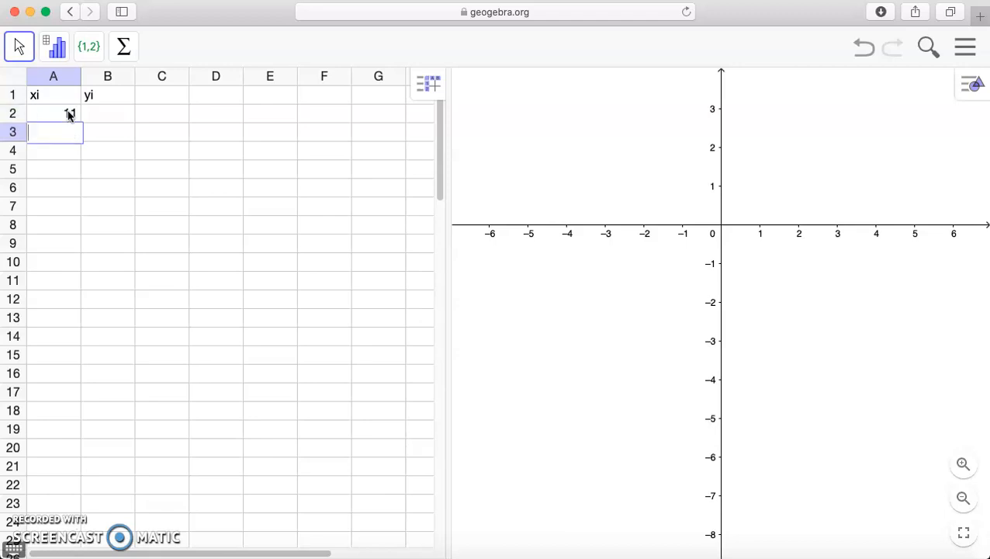
{"action": "type", "text": "10,1"}
{"action": "key", "text": "Return"}
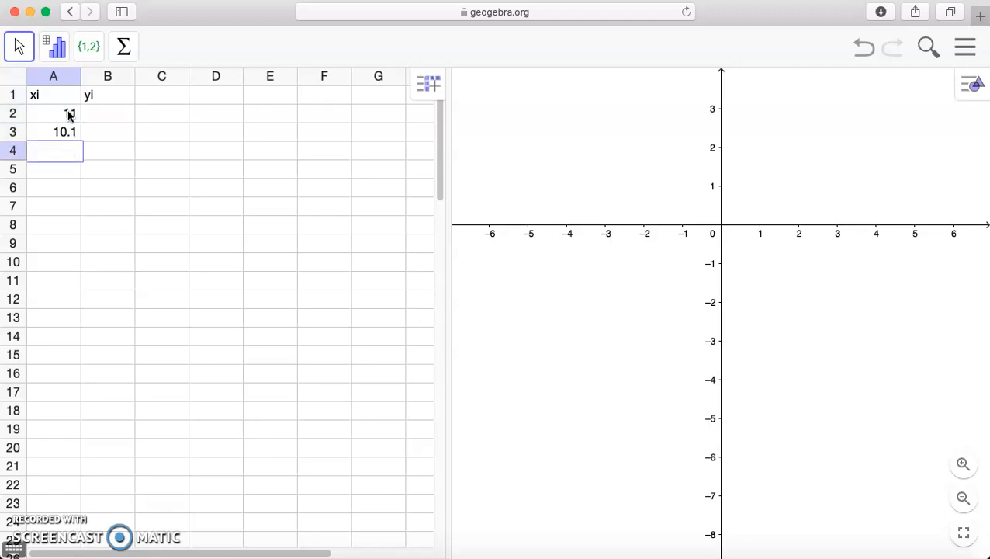
{"action": "type", "text": "12,1"}
{"action": "key", "text": "Return"}
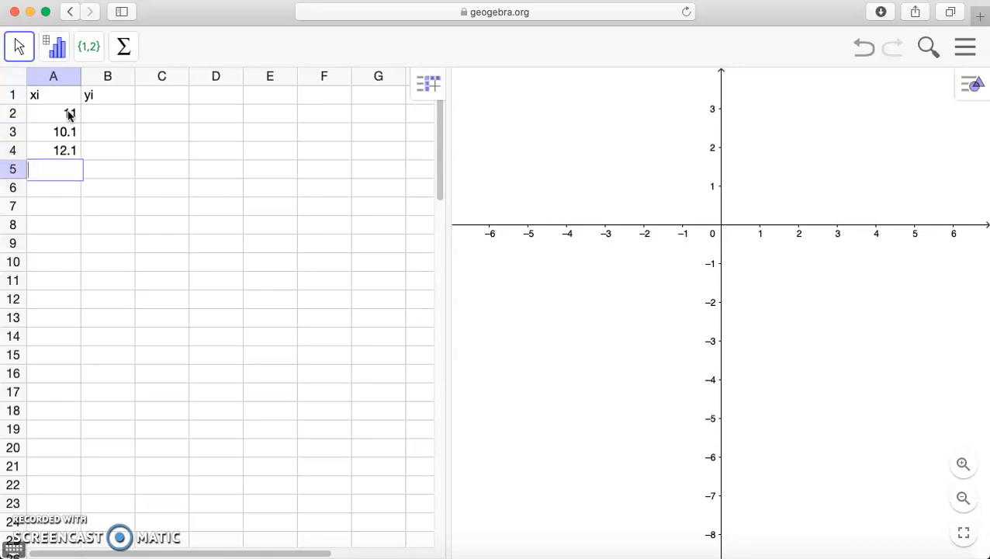
{"action": "type", "text": "9,2"}
{"action": "key", "text": "Return"}
{"action": "type", "text": "13,1"}
{"action": "key", "text": "Return"}
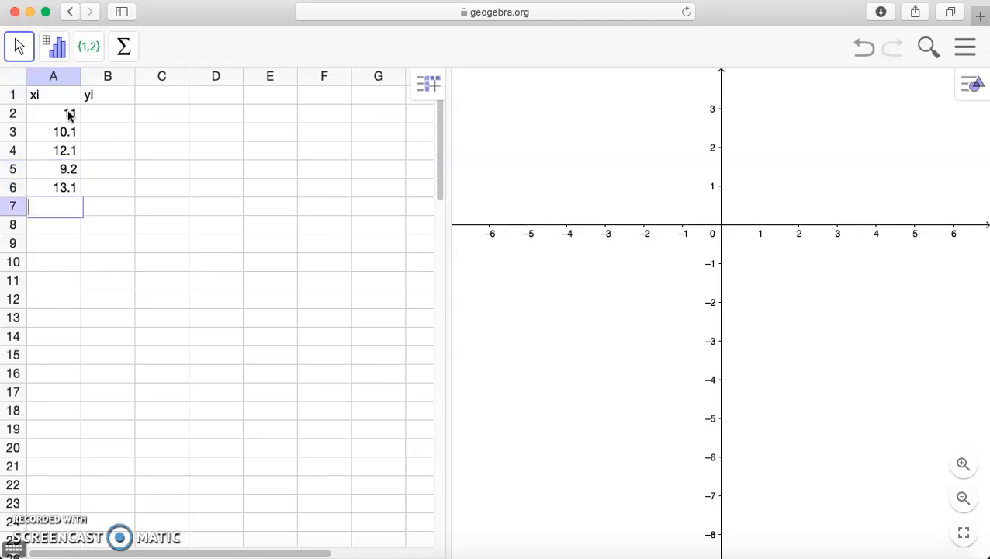
Step: Enter the yi values 2.2, 1.7, 2.5, 1.6 and 3 in cells B2 to B6
{"action": "left_click", "coordinate": [120, 113]}
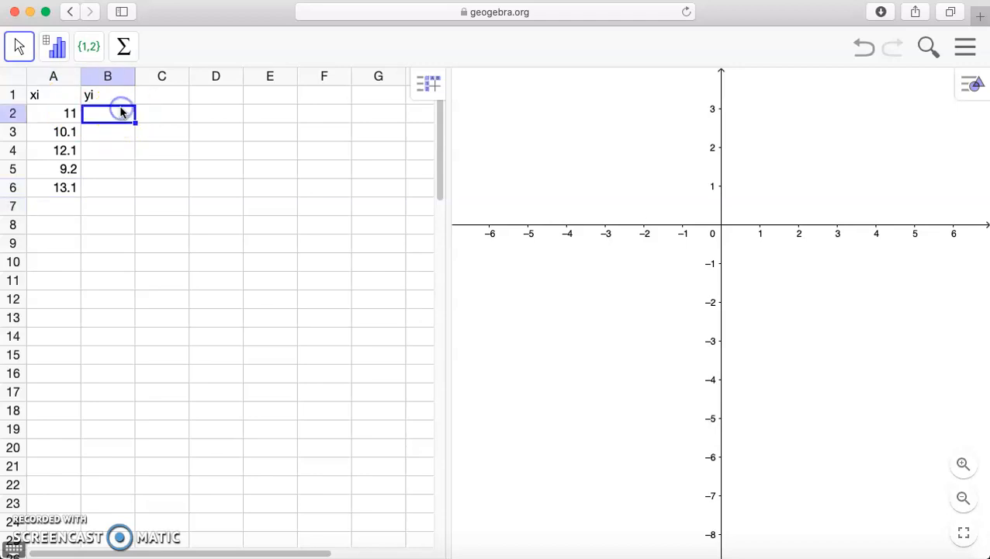
{"action": "type", "text": "2,2"}
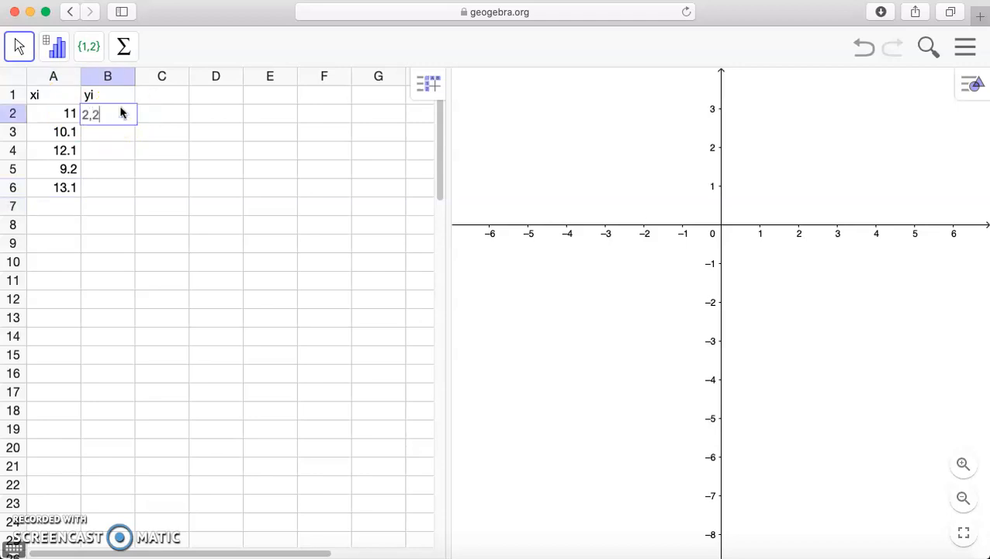
{"action": "key", "text": "Return"}
{"action": "type", "text": "1,7"}
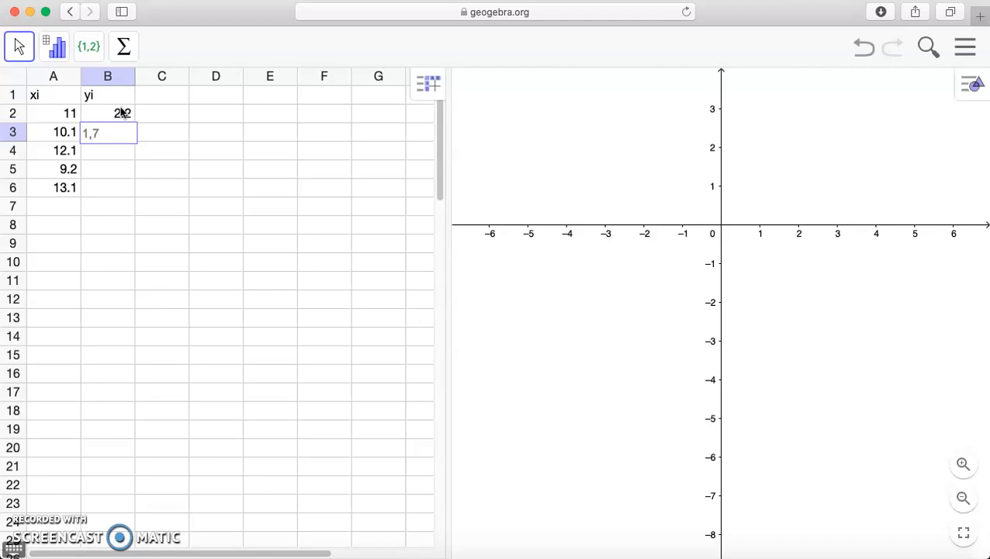
{"action": "key", "text": "Return"}
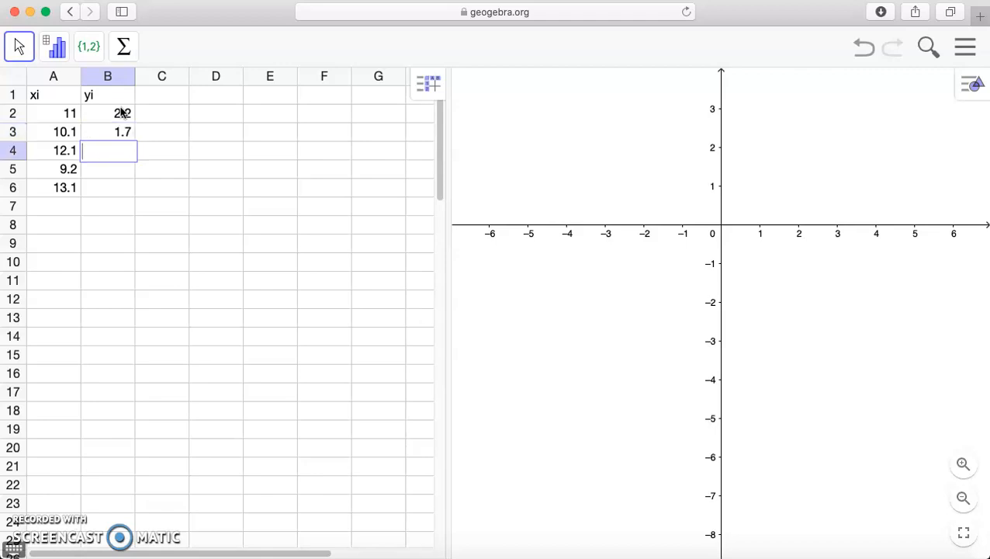
{"action": "type", "text": "2,5"}
{"action": "key", "text": "Return"}
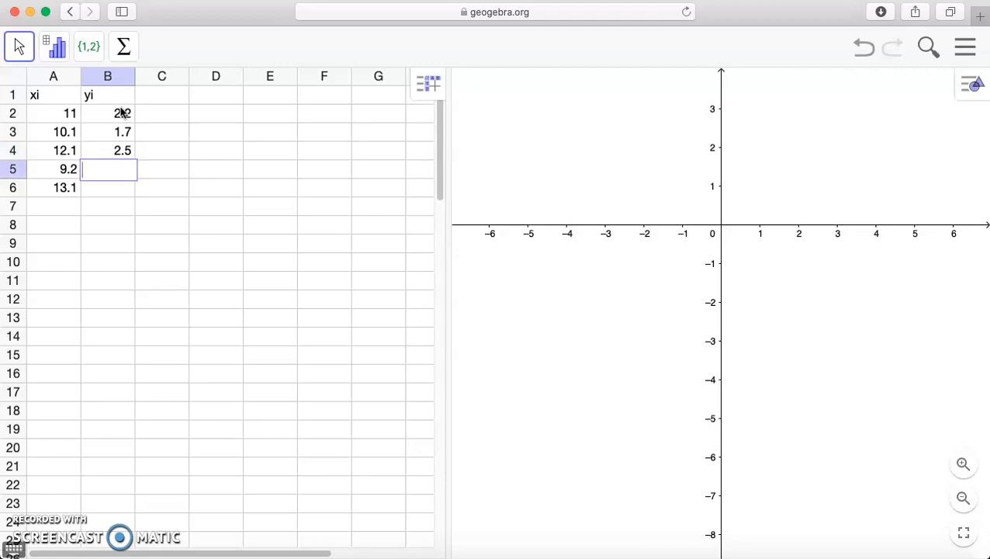
{"action": "type", "text": "1,6"}
{"action": "key", "text": "Return"}
{"action": "type", "text": "3"}
{"action": "key", "text": "Return"}
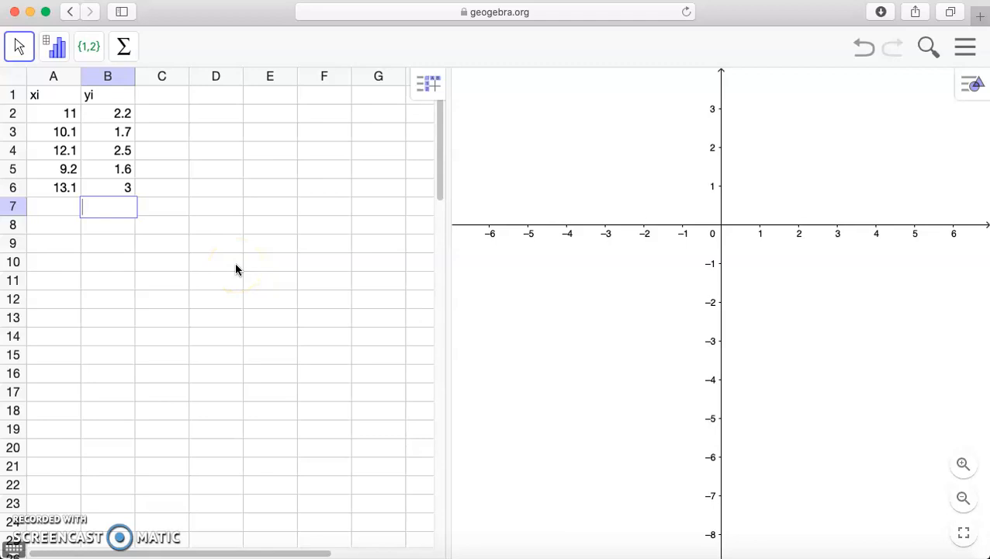
Step: Try to calculate the average of the xi values A2:A6 in cell A7 with the moyenne function
{"action": "left_click", "coordinate": [44, 208]}
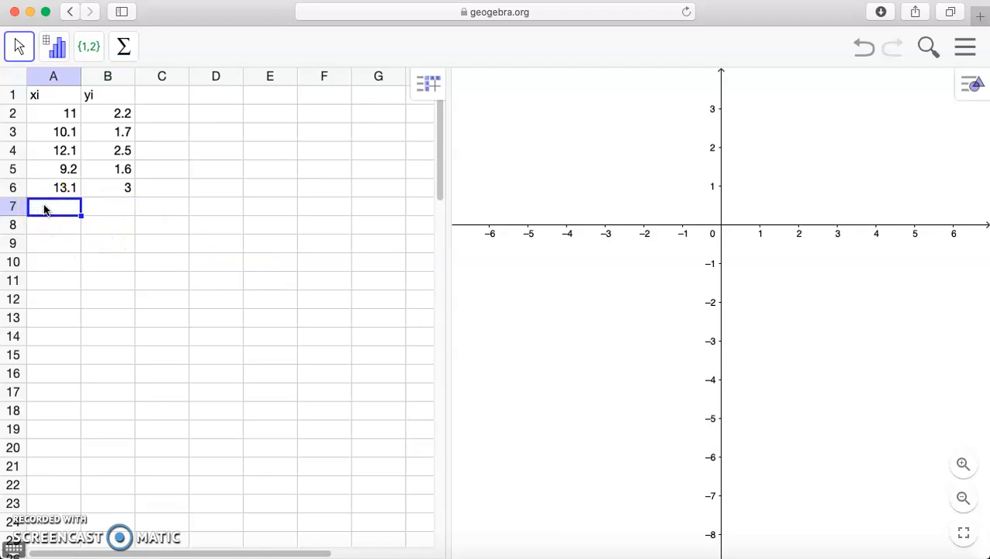
{"action": "type", "text": "="}
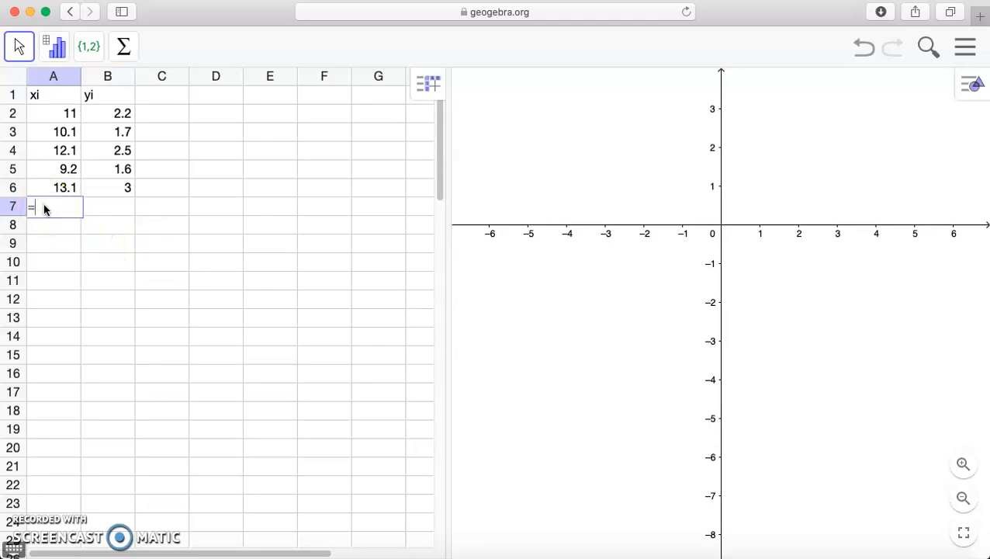
{"action": "type", "text": "meyenne("}
{"action": "left_click_drag", "start_coordinate": [53, 115], "coordinate": [54, 191]}
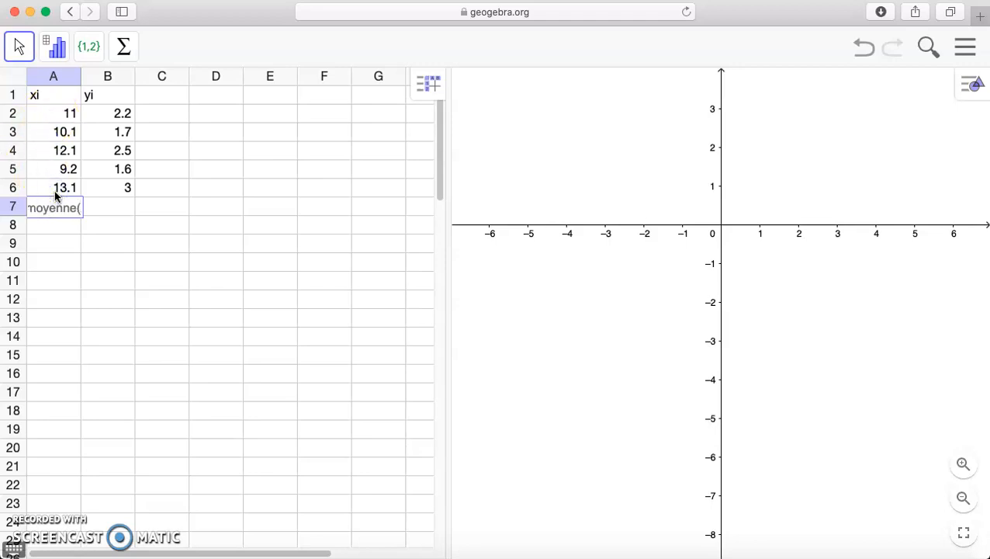
{"action": "key", "text": "Return"}
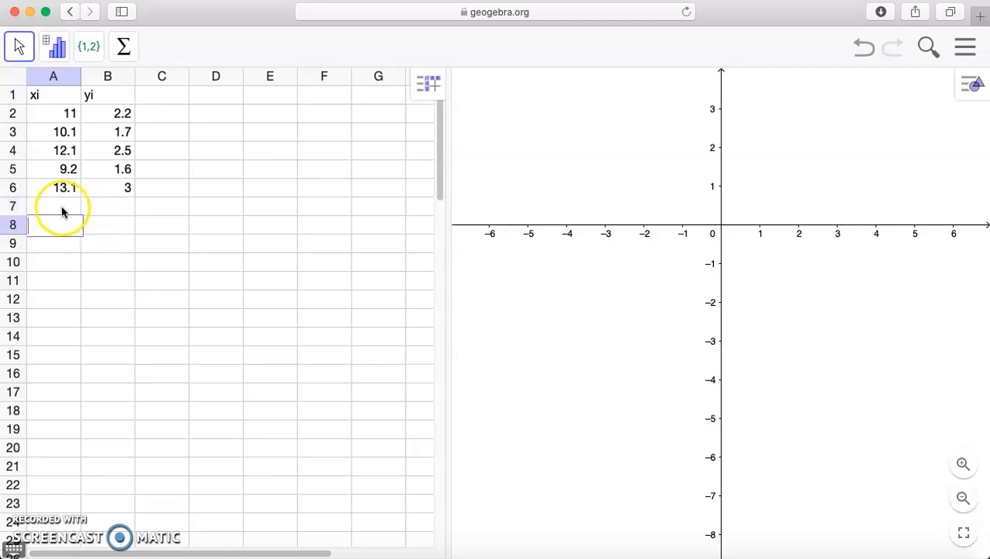
Step: Enter the formula =moyenne(A2:A6) in cell A7 to average the xi values
{"action": "left_click", "coordinate": [62, 212]}
{"action": "type", "text": "="}
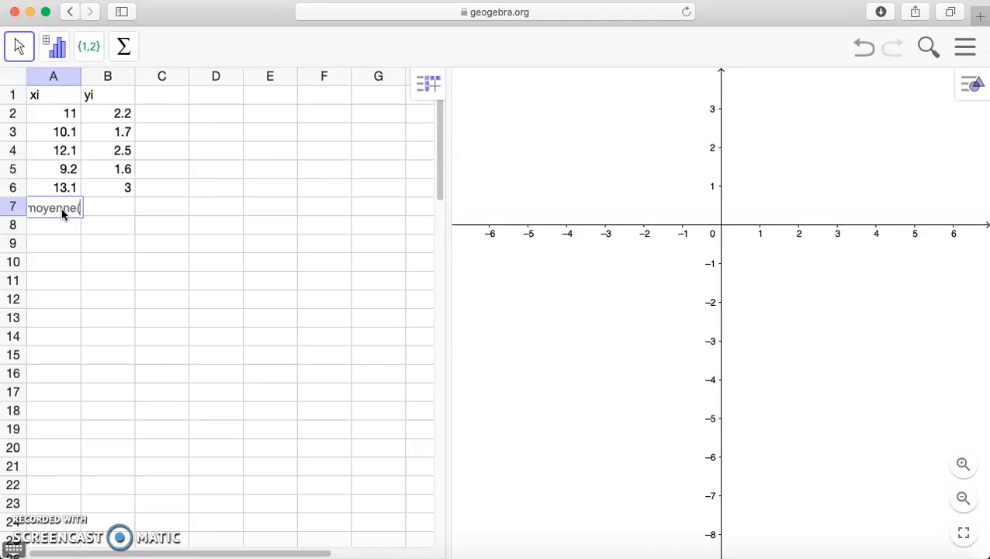
{"action": "left_click_drag", "start_coordinate": [62, 118], "coordinate": [66, 194]}
{"action": "key", "text": "Return"}
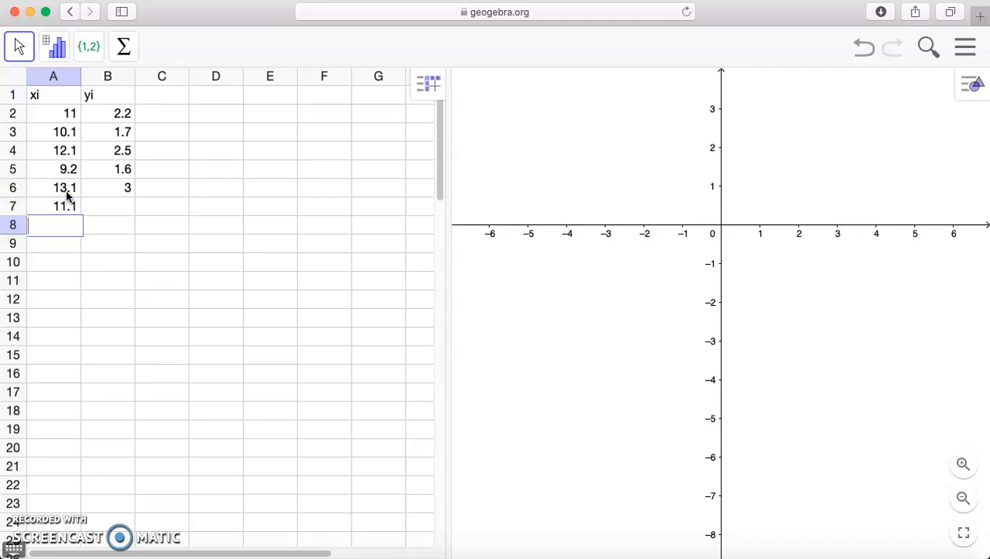
Step: Calculate the average of the yi values in cell B7 with =moyenne(B2:B6)
{"action": "left_click", "coordinate": [124, 211]}
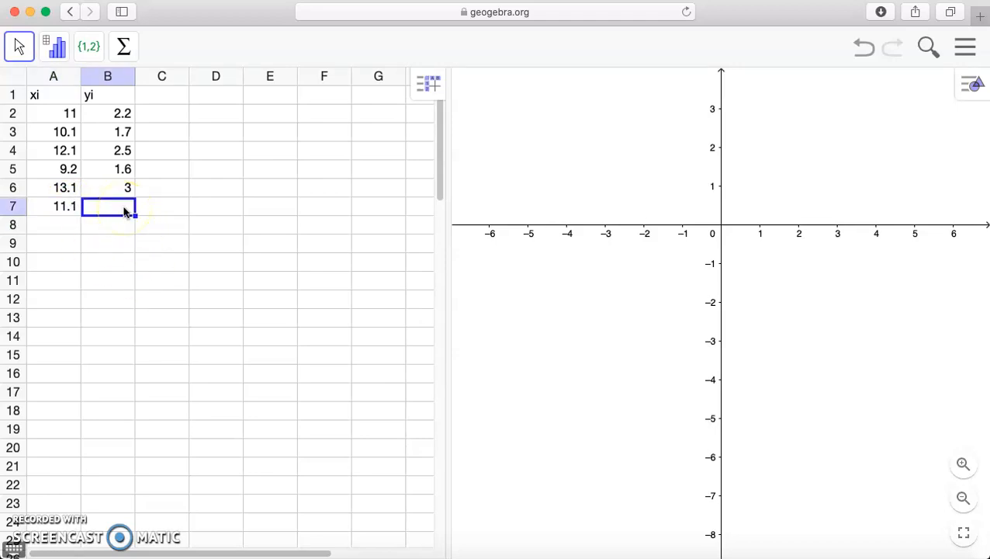
{"action": "type", "text": "=moyenne"}
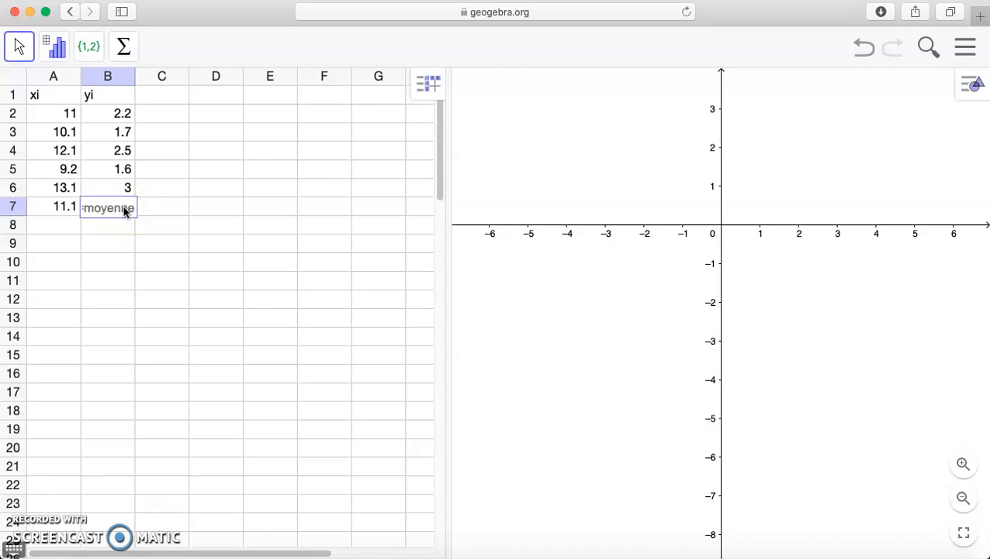
{"action": "type", "text": "("}
{"action": "left_click", "coordinate": [120, 166]}
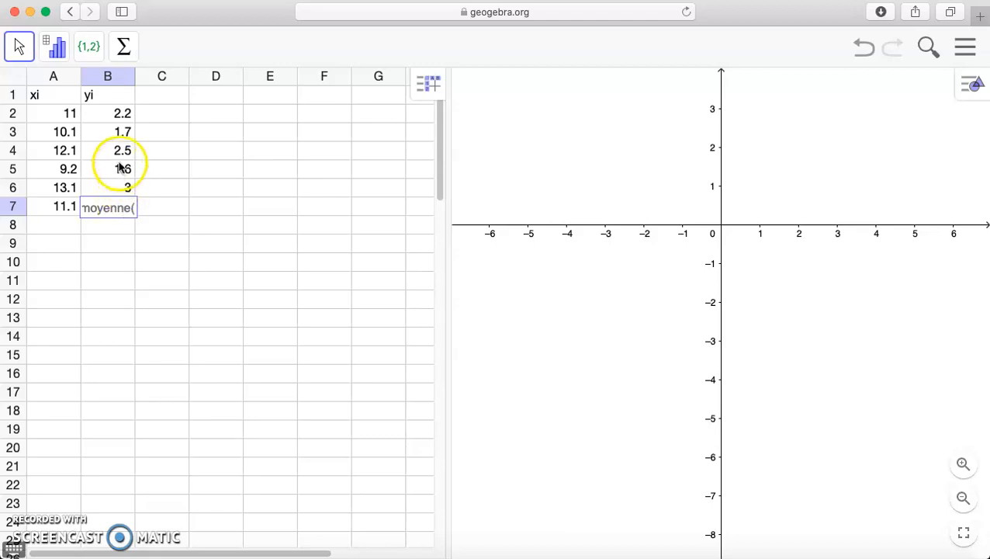
{"action": "left_click_drag", "start_coordinate": [117, 114], "coordinate": [118, 193]}
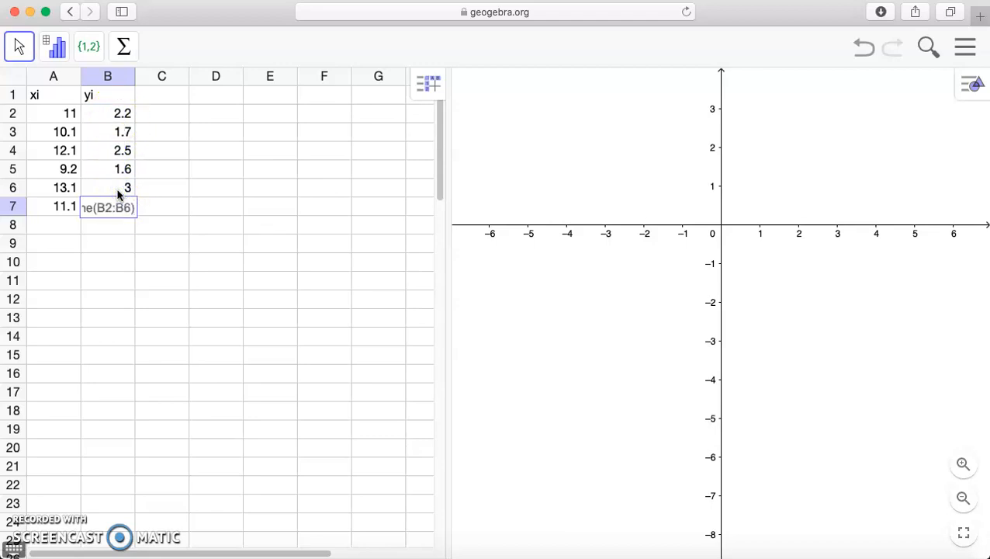
{"action": "key", "text": "Return"}
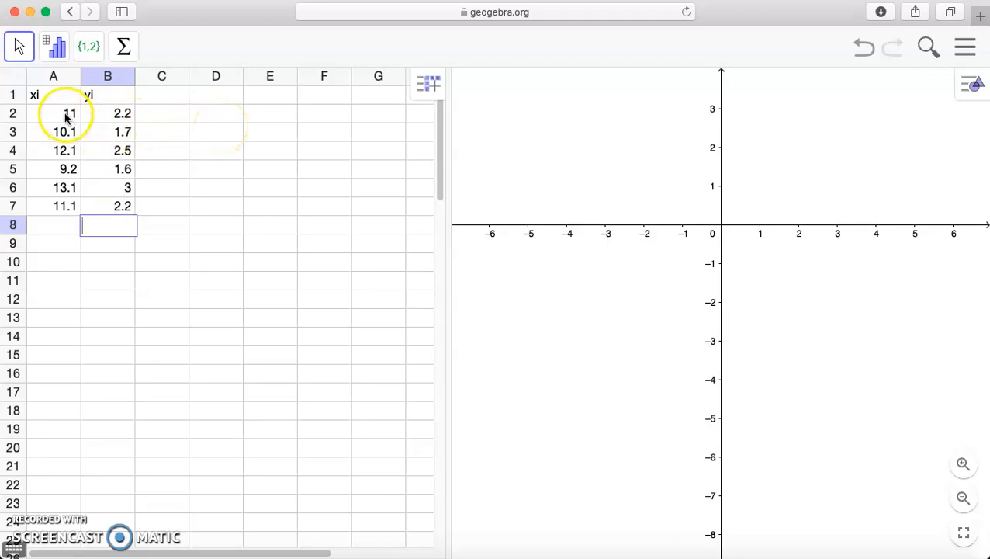
{"action": "left_click_drag", "start_coordinate": [69, 115], "coordinate": [110, 194]}
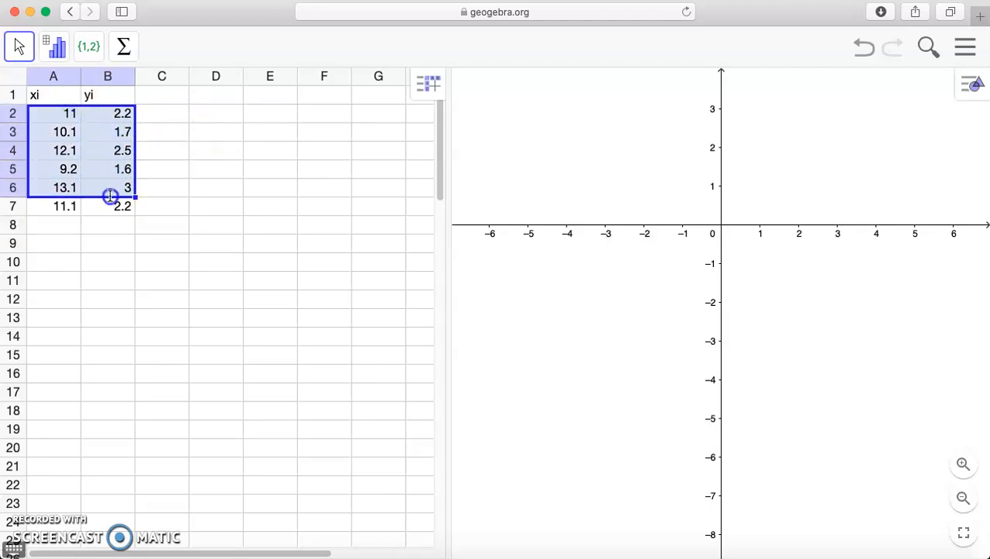
{"action": "right_click", "coordinate": [110, 194]}
{"action": "left_click", "coordinate": [101, 172]}
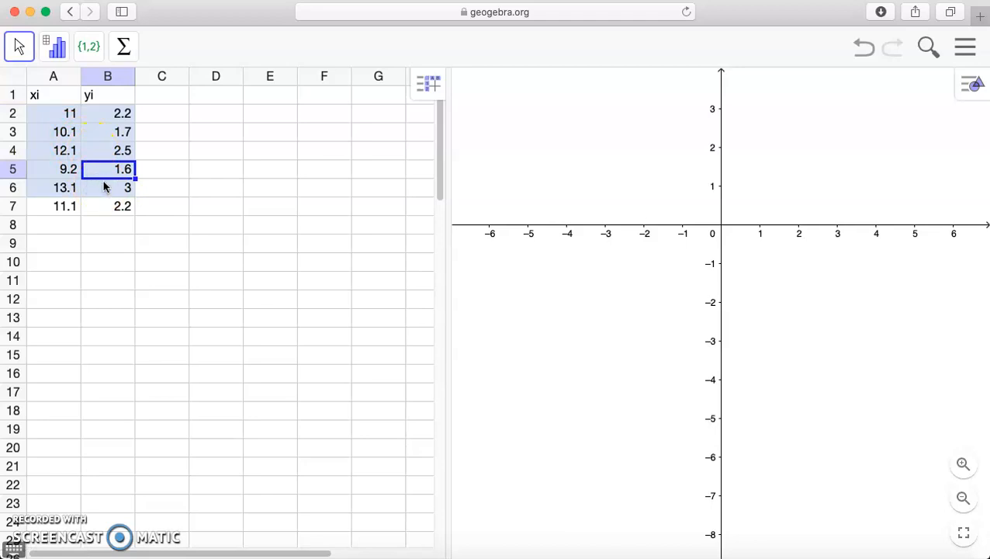
{"action": "left_click", "coordinate": [184, 193]}
Step: Create a list of points (Liste de points) from the xi and yi data in A2:B6
{"action": "left_click_drag", "start_coordinate": [57, 110], "coordinate": [117, 193]}
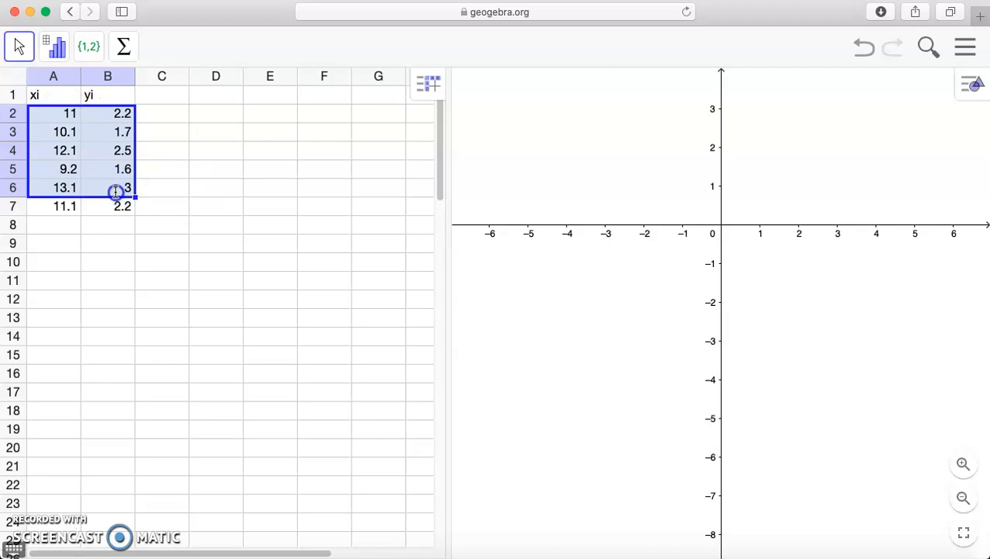
{"action": "right_click", "coordinate": [97, 181]}
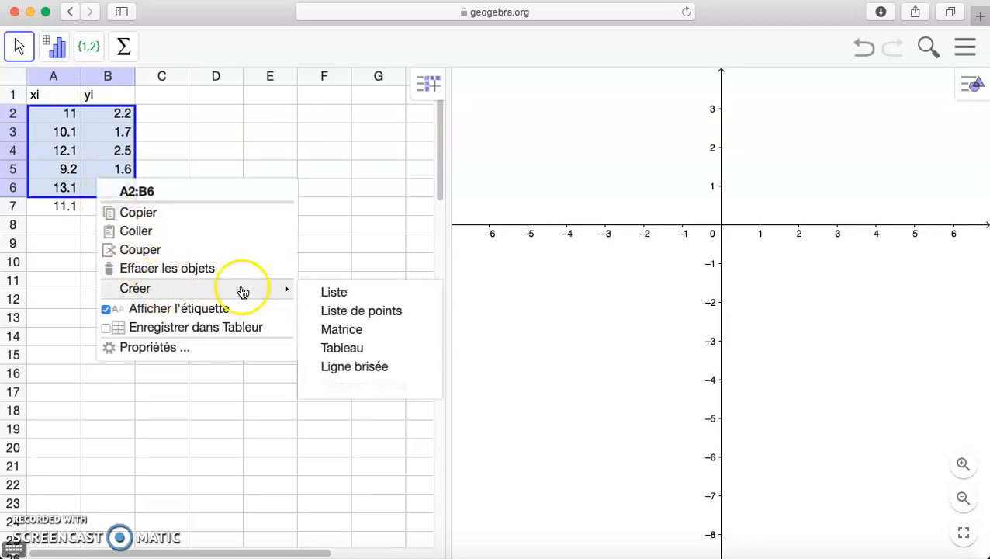
{"action": "mouse_move", "coordinate": [283, 289]}
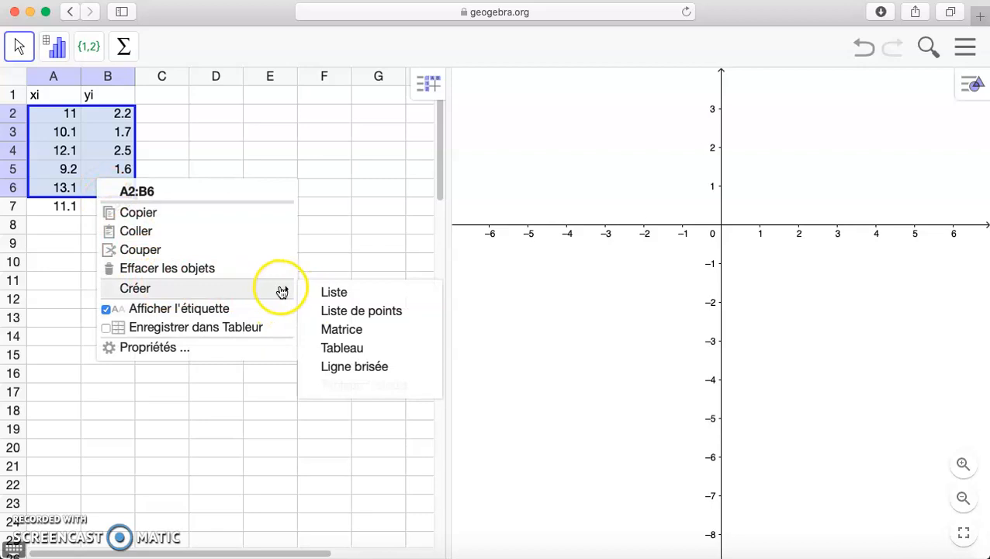
{"action": "left_click", "coordinate": [332, 311]}
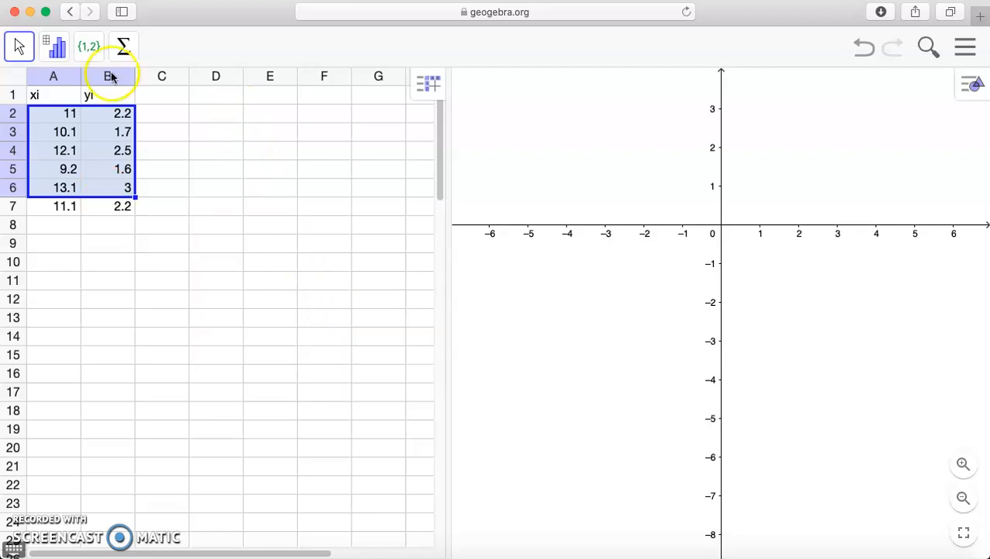
Step: Run a two-variable statistics analysis on A2:B6 and fit the scatter plot with the Linéaire regression model
{"action": "left_click", "coordinate": [60, 54]}
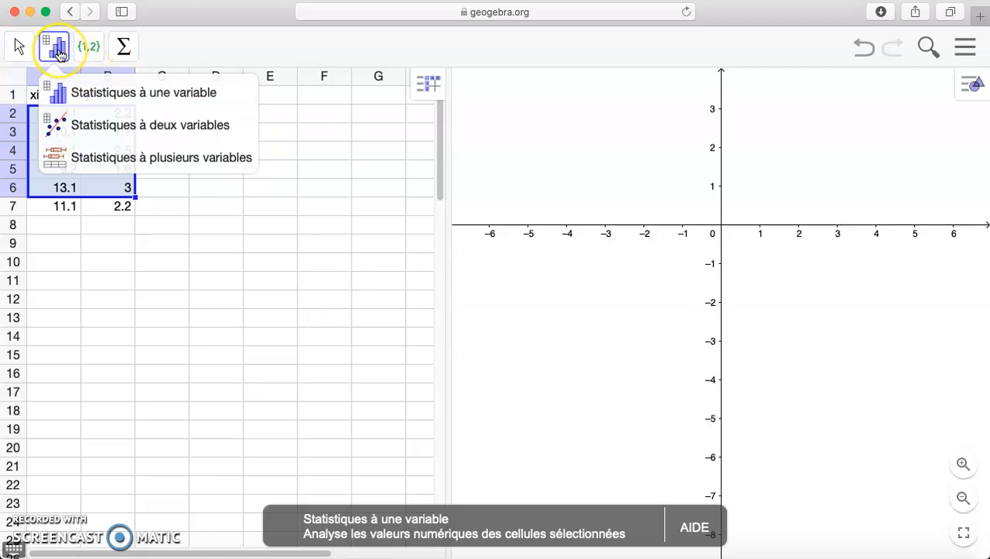
{"action": "left_click", "coordinate": [75, 128]}
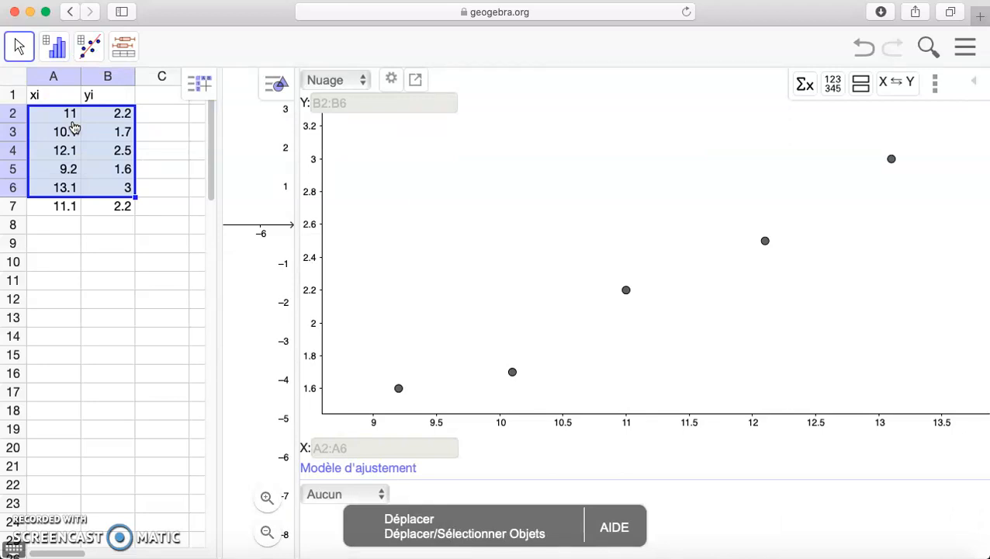
{"action": "left_click", "coordinate": [380, 494]}
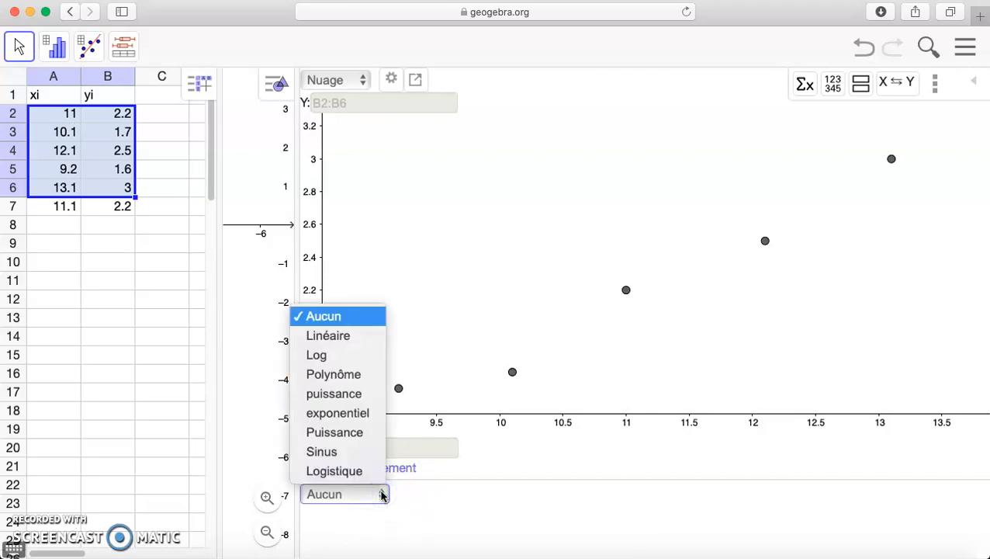
{"action": "left_click", "coordinate": [377, 343]}
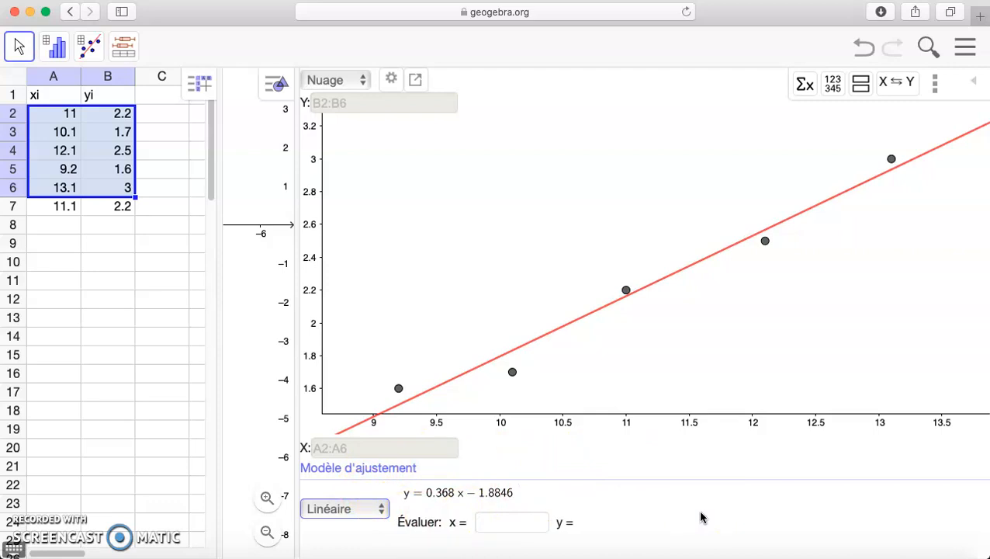
Step: Evaluate the linear regression model at x = 11,1
{"action": "left_click", "coordinate": [500, 525]}
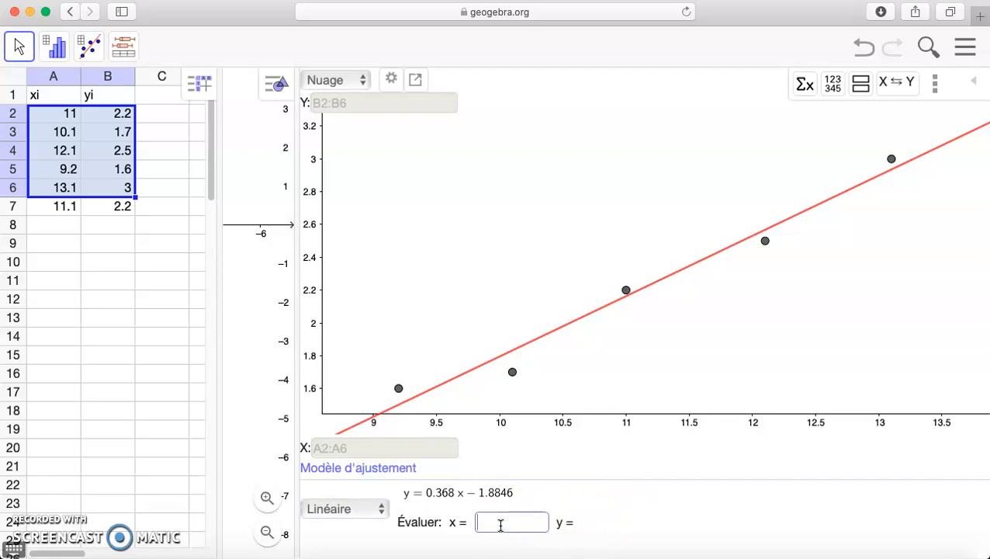
{"action": "type", "text": "8.6"}
{"action": "key", "text": "BackSpace"}
{"action": "key", "text": "BackSpace"}
{"action": "key", "text": "BackSpace"}
{"action": "type", "text": "11"}
{"action": "type", "text": ",8"}
{"action": "key", "text": "BackSpace"}
{"action": "type", "text": "1"}
{"action": "key", "text": "Return"}
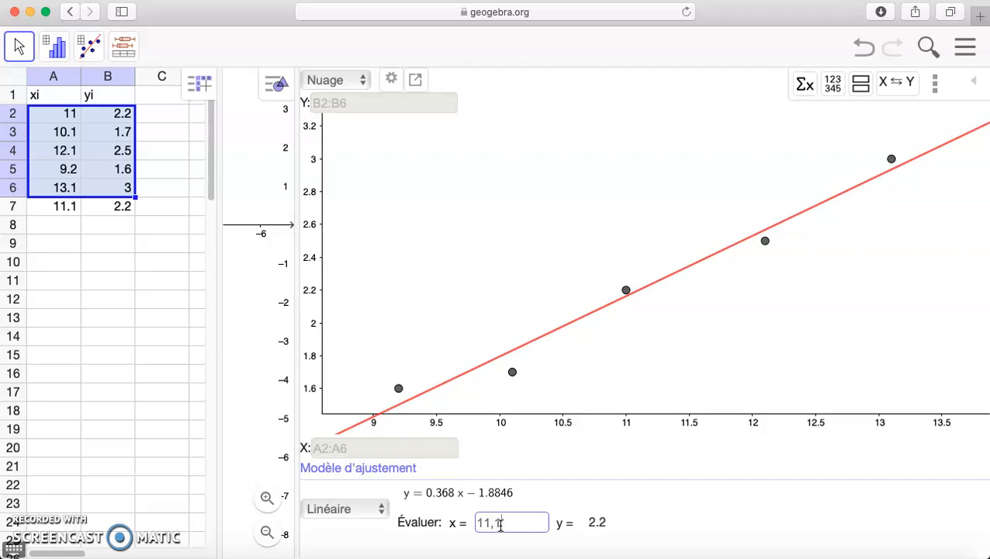